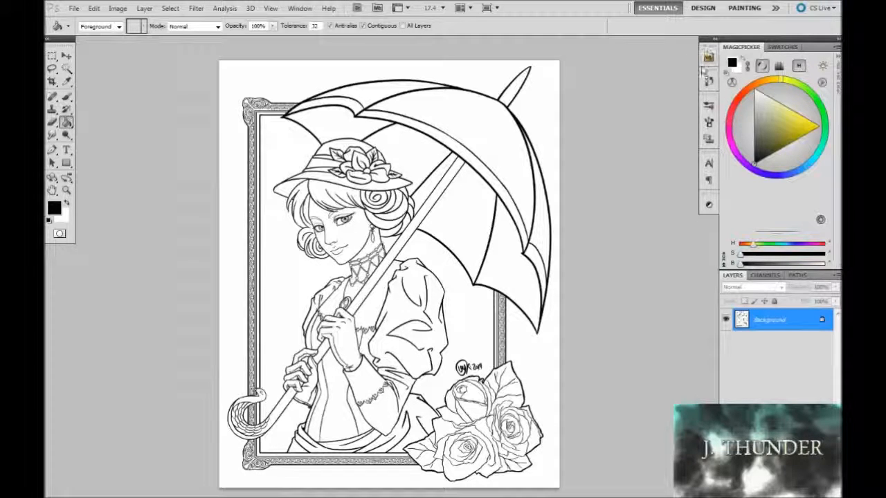
Display the Actions panel in the workspace.
click(698, 139)
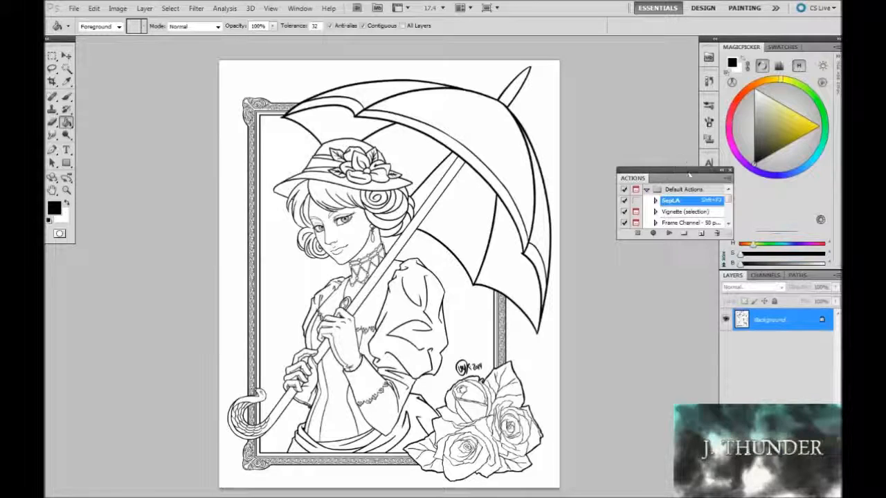
key(alt+F9)
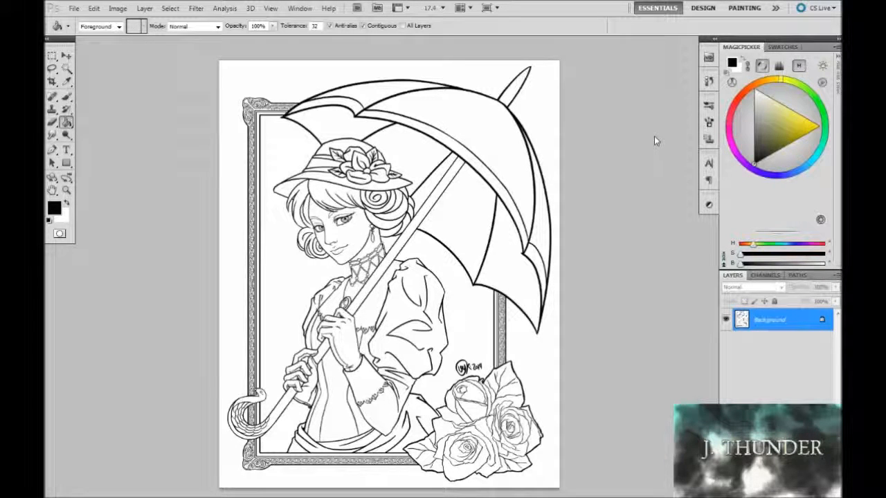
key(alt+F9)
key(alt+F9)
click(307, 8)
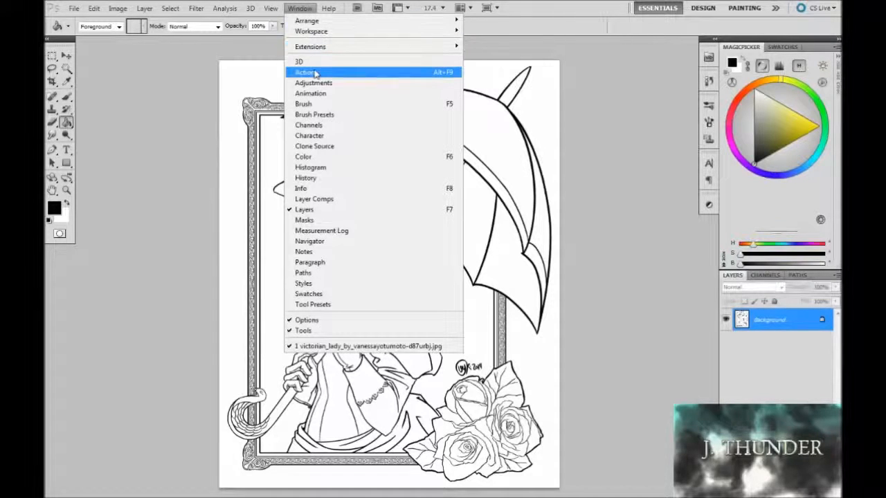
click(311, 67)
key(alt+F9)
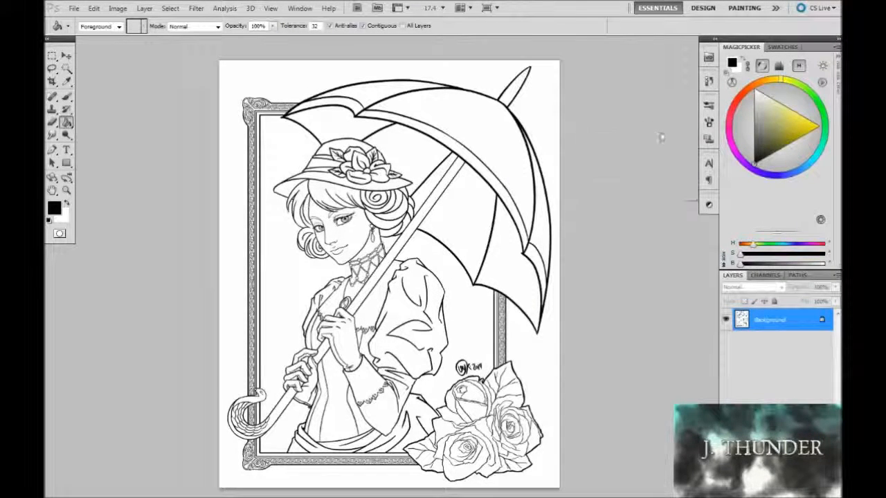
key(alt+F9)
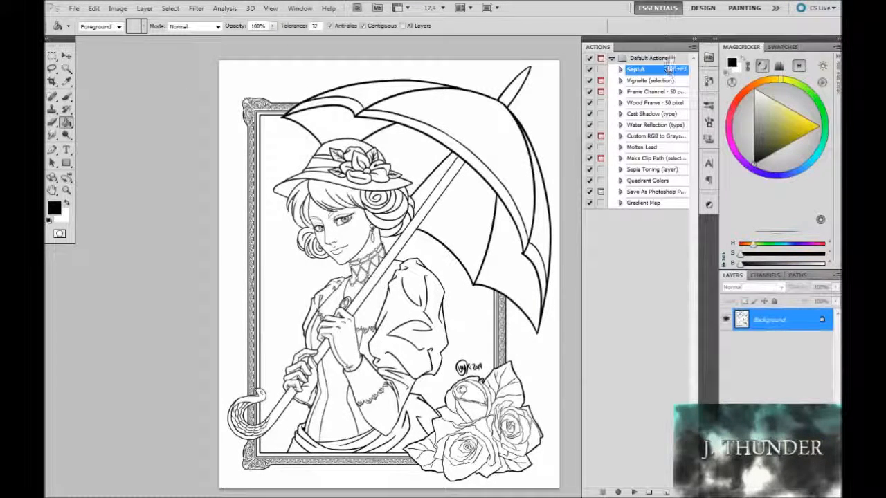
Collapse the Actions panel to an icon, group it with History in the icon dock and expand it.
click(694, 38)
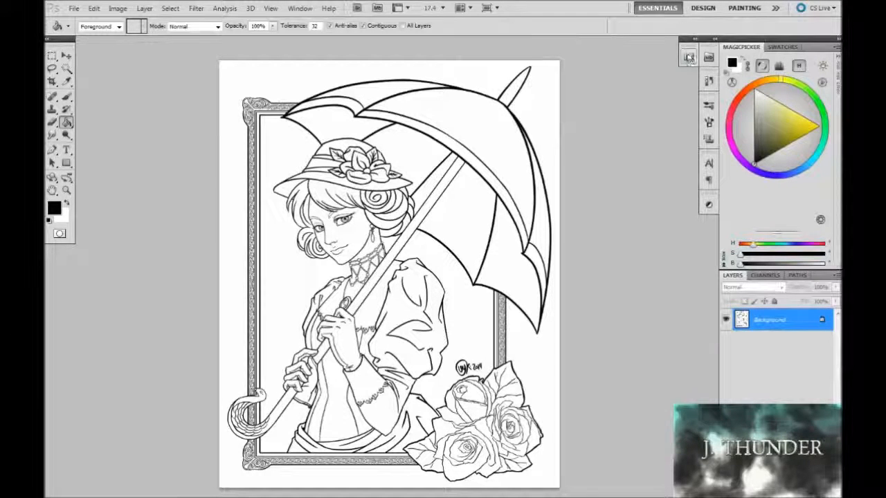
drag(688, 48, 708, 79)
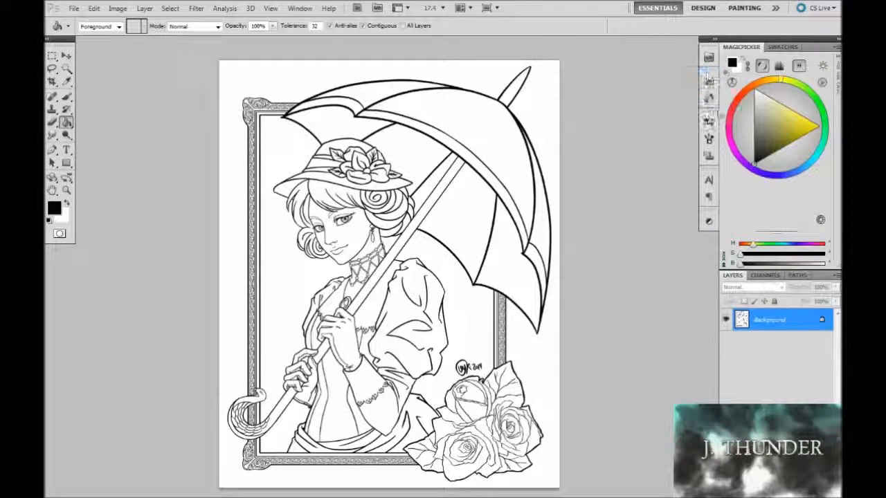
click(708, 80)
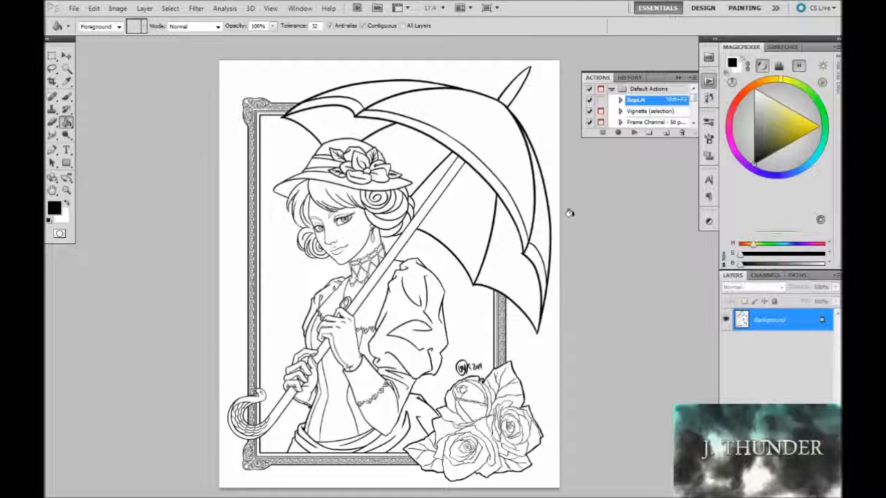
key(shift+F2)
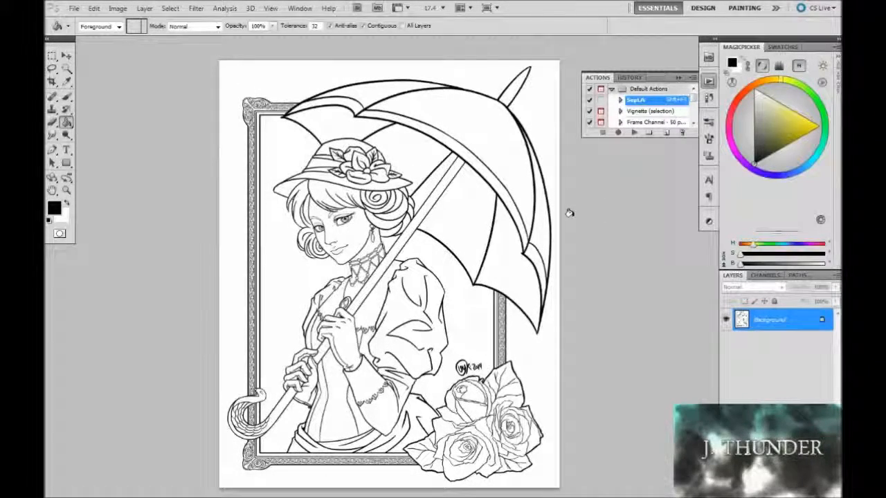
Create a new action in the Default Actions set and name it "Seperate LA".
click(664, 135)
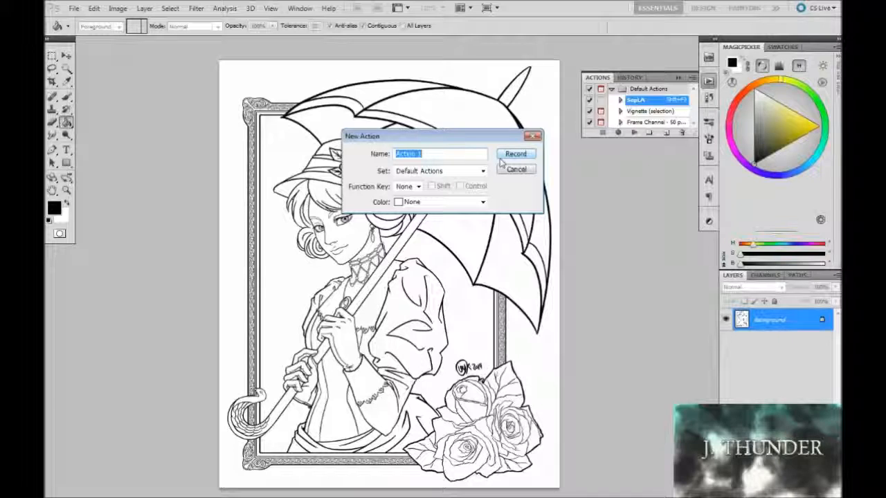
text(SepLA)
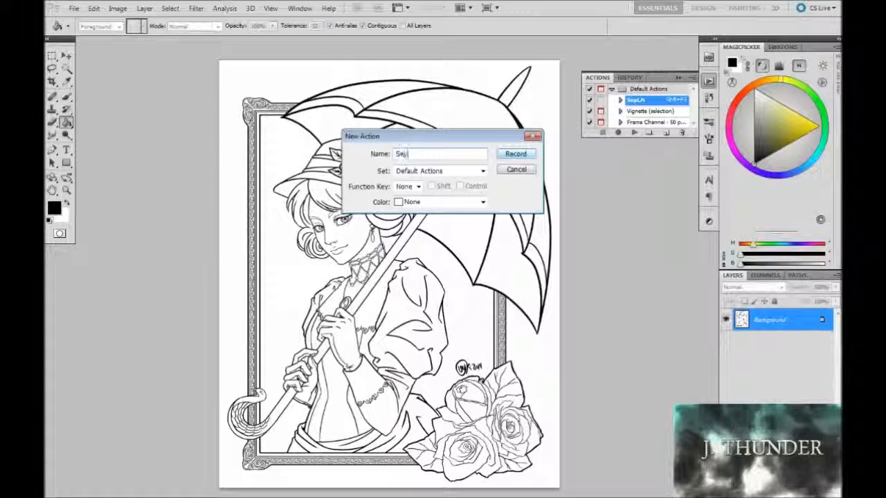
key(BackSpace)
key(BackSpace)
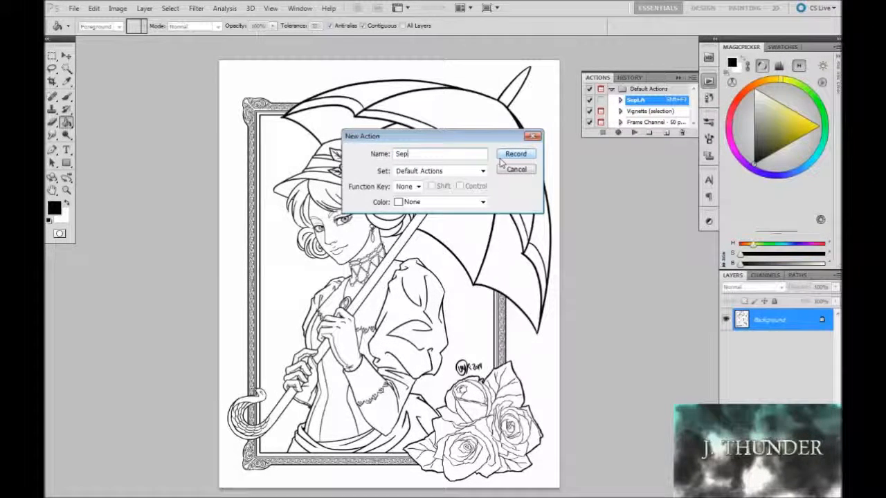
text(erate L)
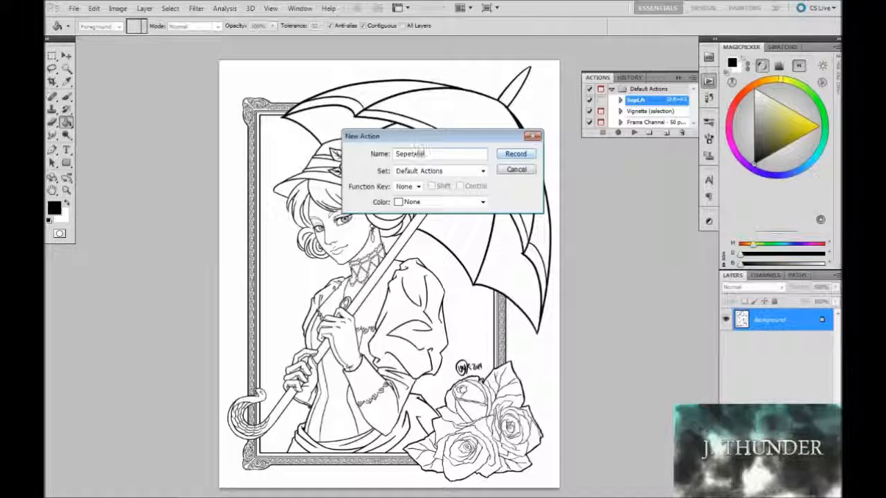
text(A)
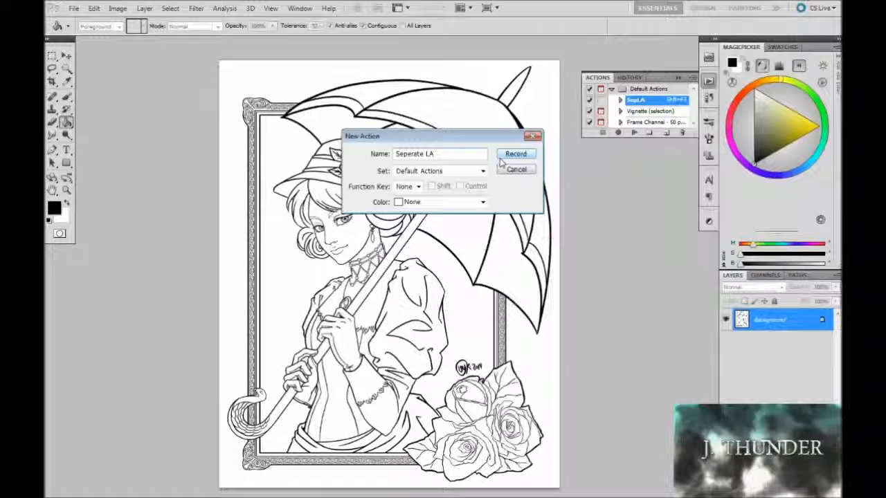
Assign the function key Shift+F2 with color None to the new action and start recording it.
click(418, 187)
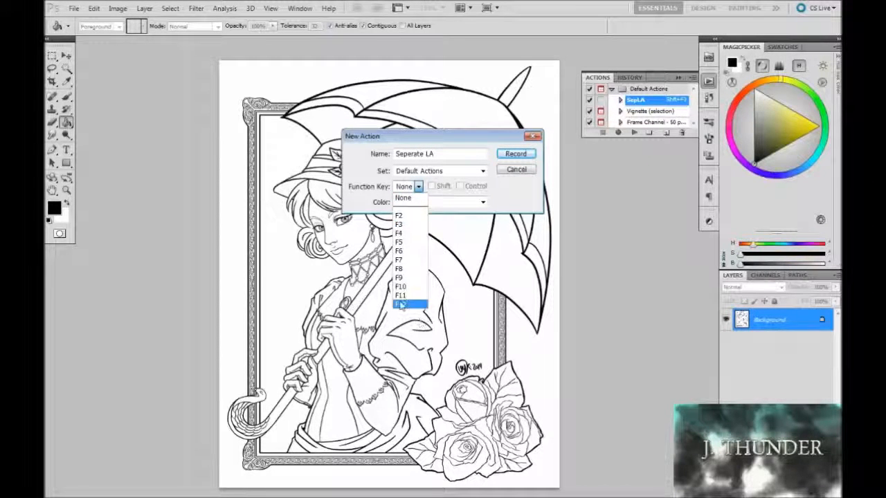
click(410, 216)
click(432, 187)
click(417, 202)
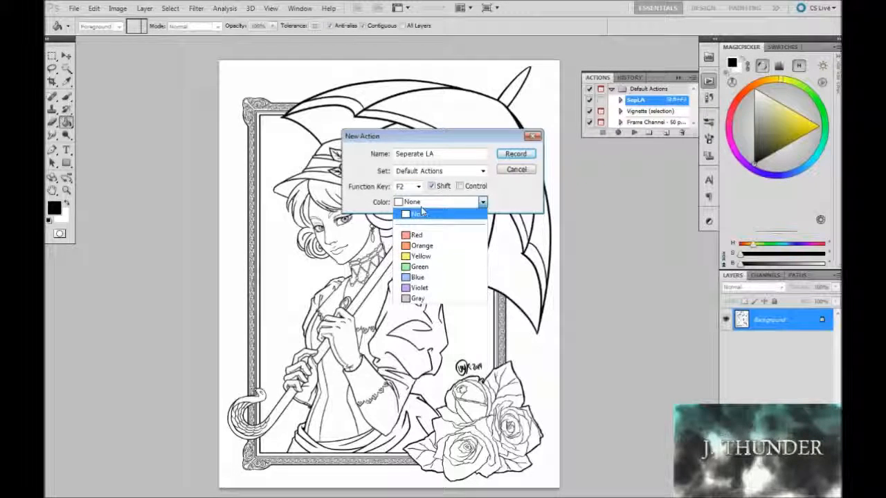
click(515, 190)
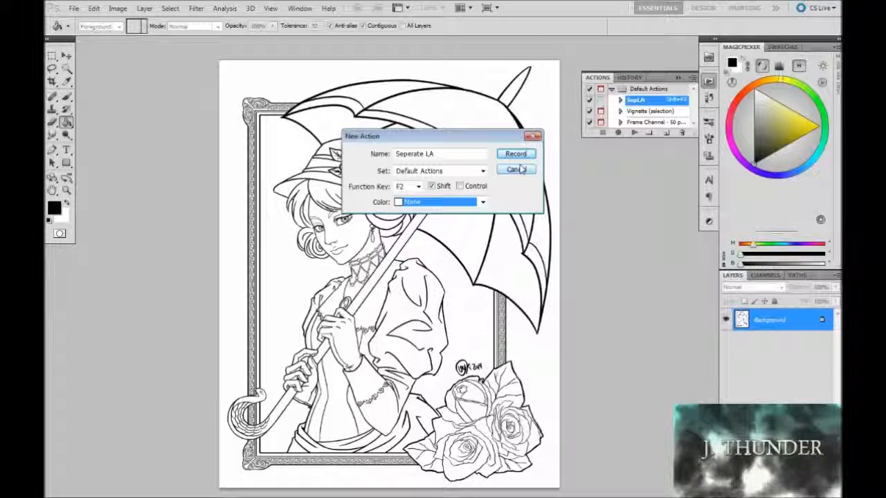
click(513, 154)
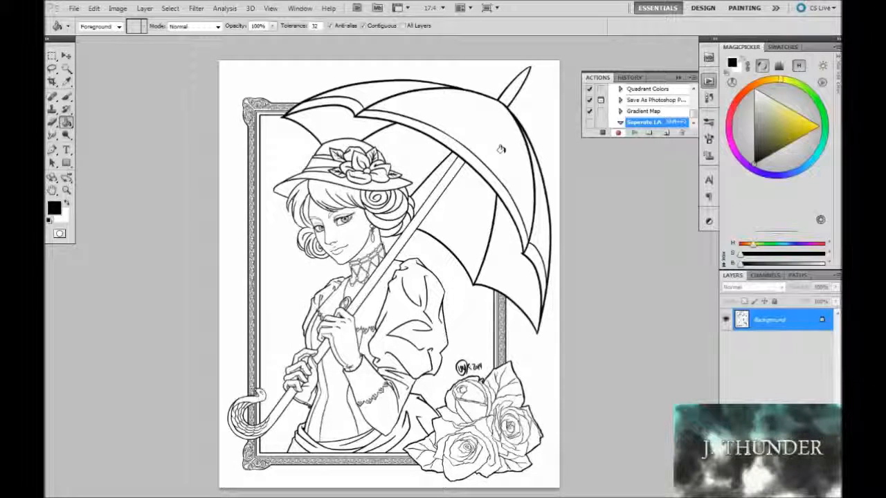
Load the Red channel as a selection and invert it so only the line art is selected.
click(769, 276)
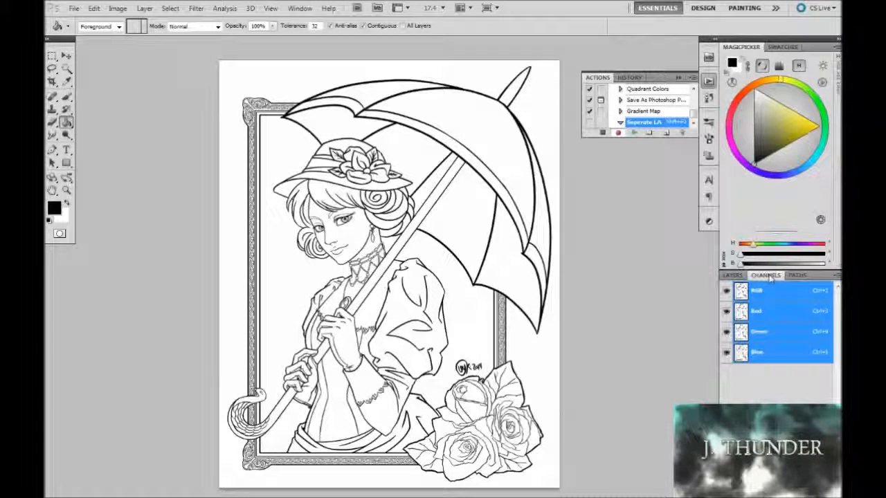
ctrl+click(744, 313)
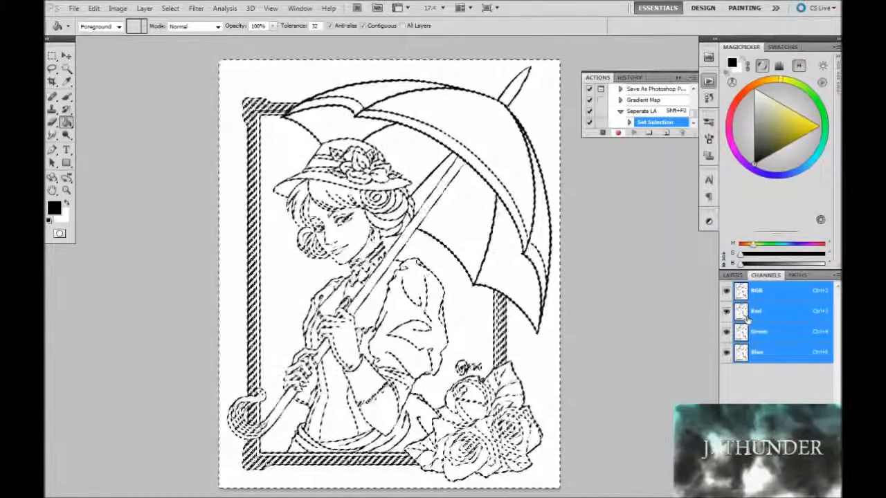
click(170, 7)
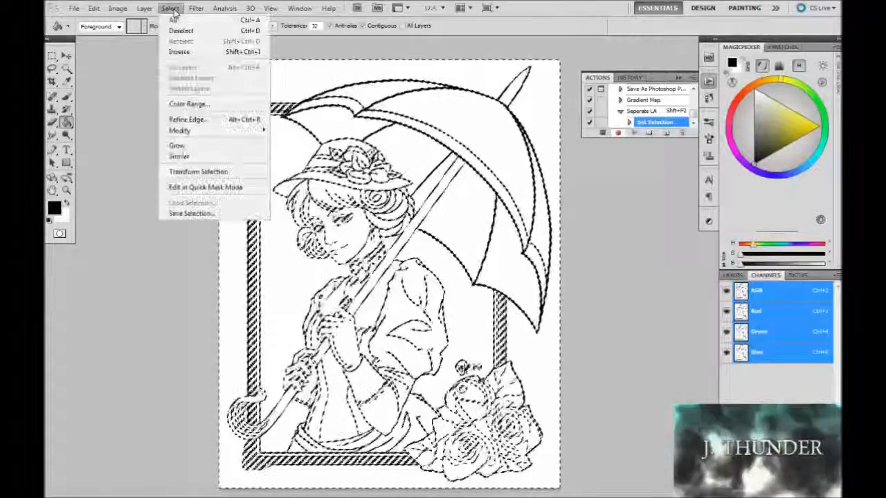
click(179, 52)
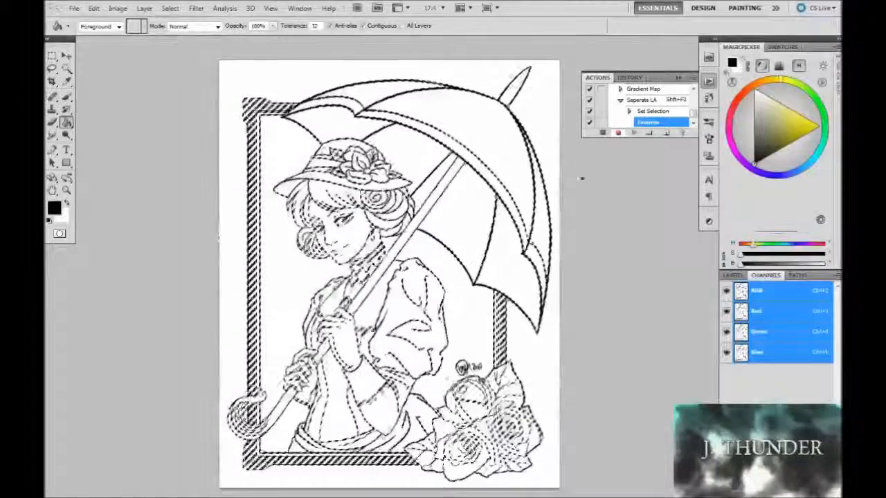
Convert the Background into a regular layer with the default settings and add a new empty layer above it.
click(731, 275)
double_click(763, 320)
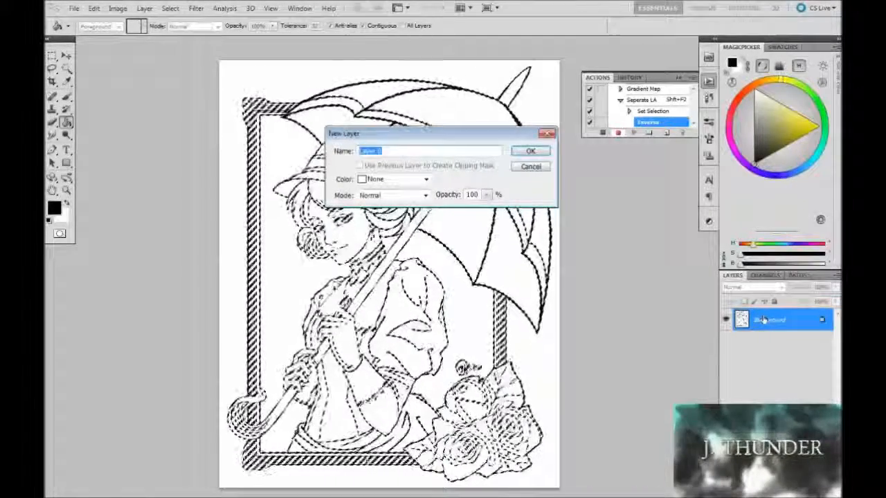
key(Return)
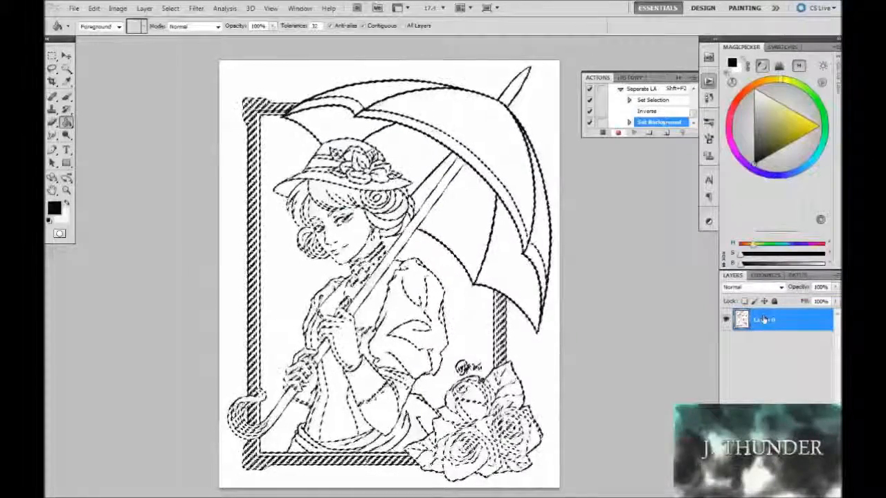
key(ctrl+shift+n)
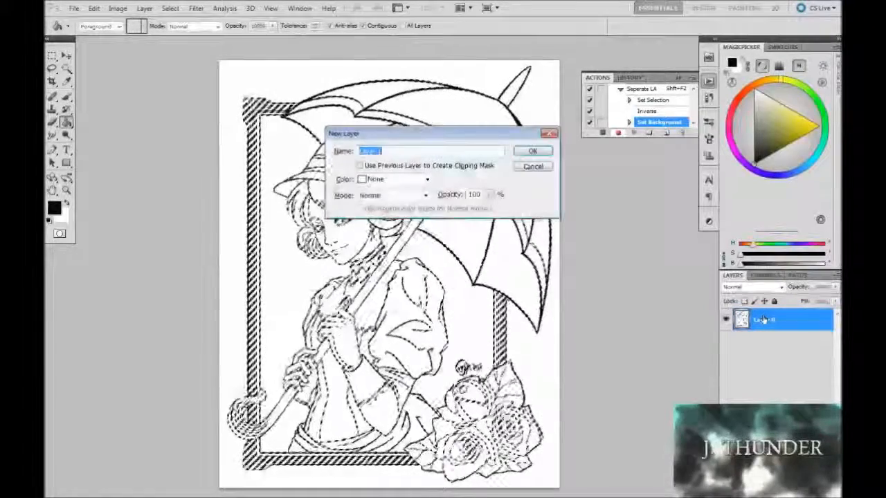
key(Return)
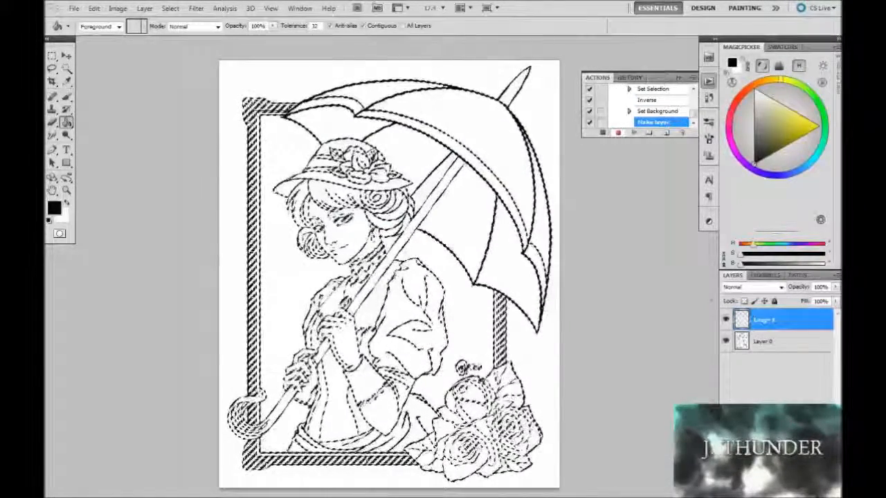
Hide Layer 0, then fill the line-art selection on the new layer with the black foreground color and deselect.
click(727, 342)
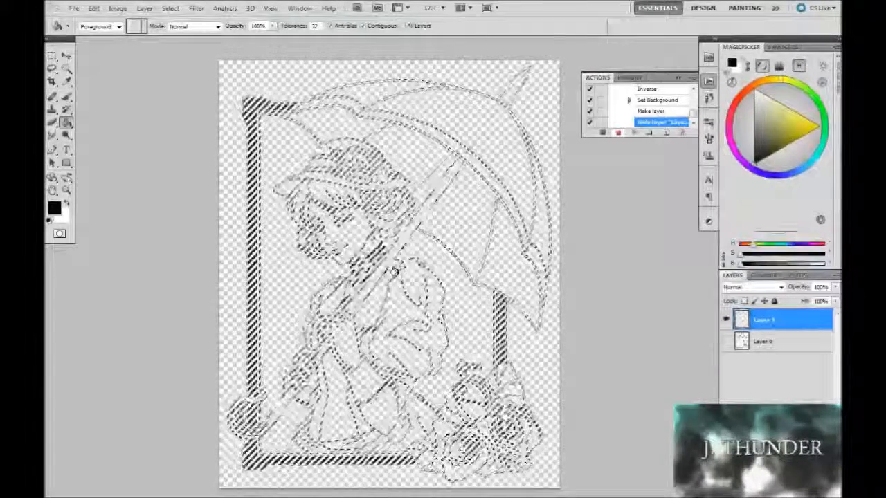
key(alt+BackSpace)
key(ctrl+d)
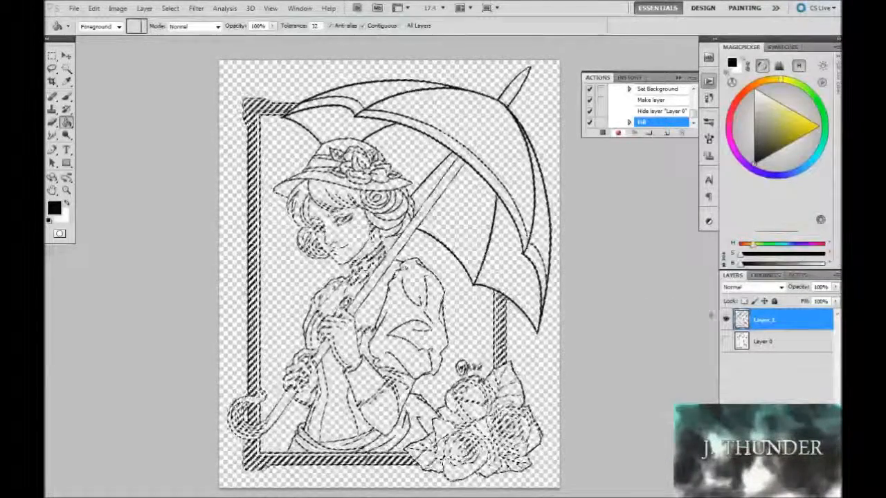
key(ctrl+d)
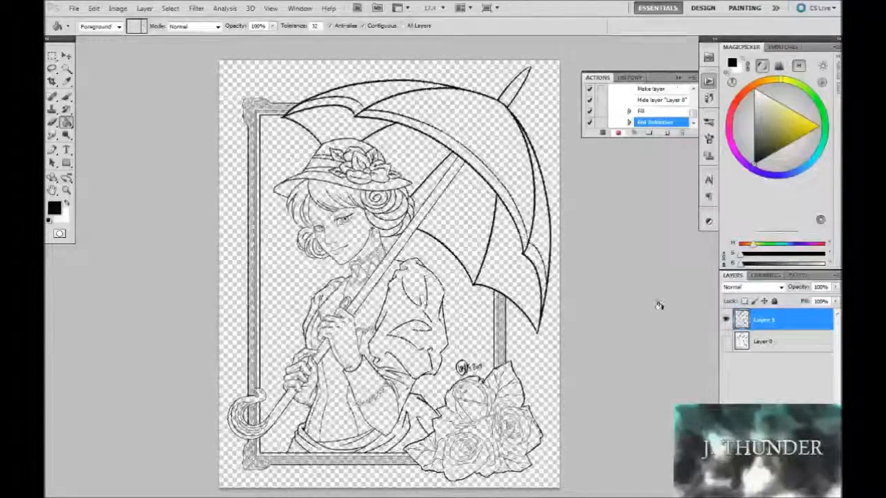
Stop recording the action and enlarge the Actions panel to review its recorded commands, including the Set Selection and Set Background details.
click(603, 134)
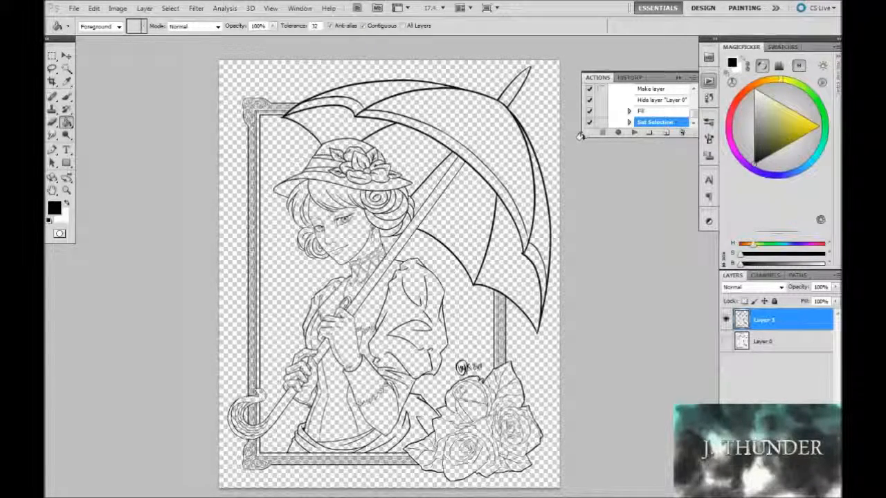
drag(698, 138, 698, 288)
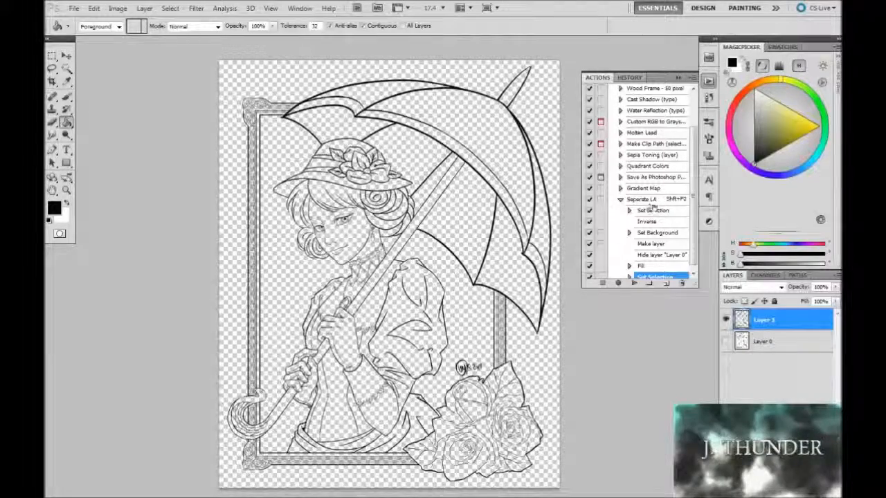
click(628, 212)
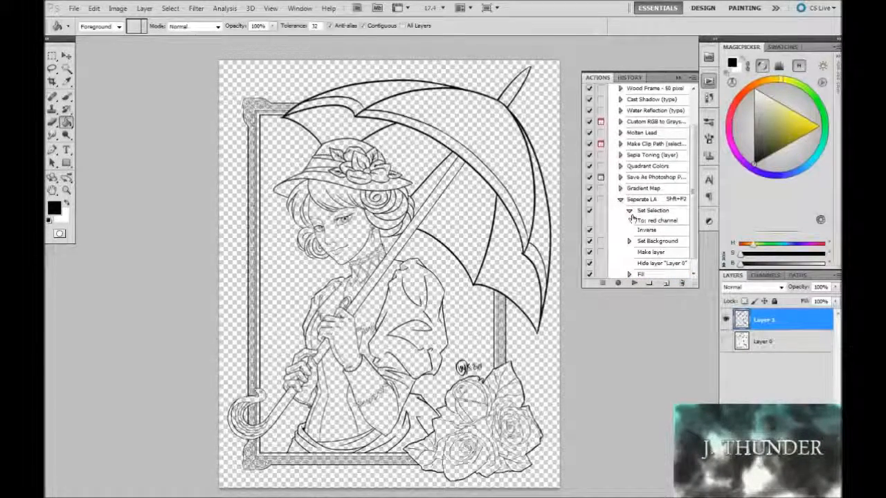
click(628, 212)
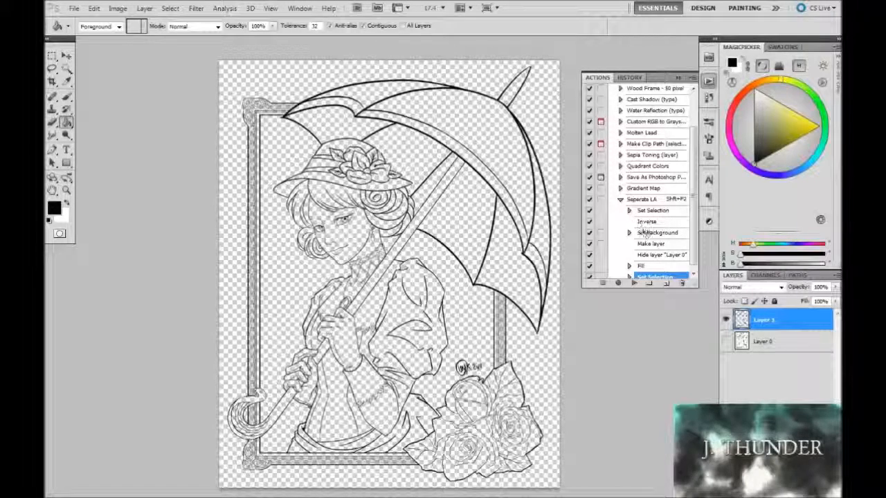
click(628, 233)
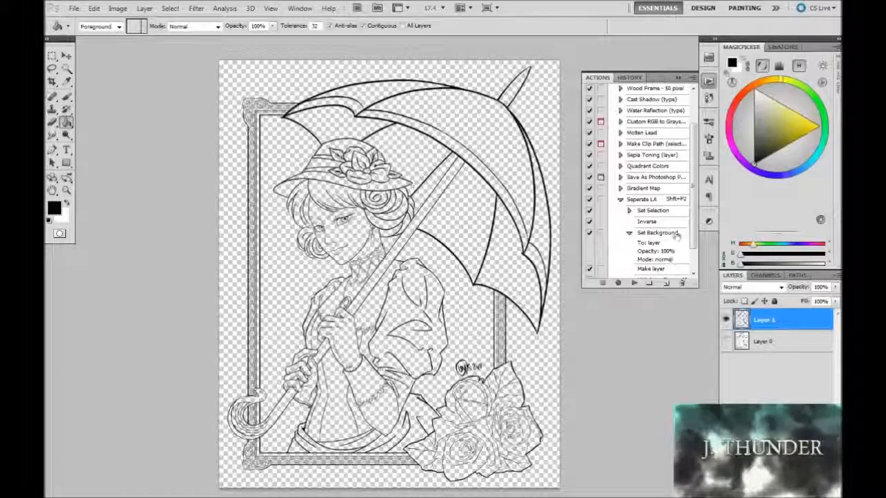
scroll(695, 223, down, 1)
scroll(695, 223, down, 2)
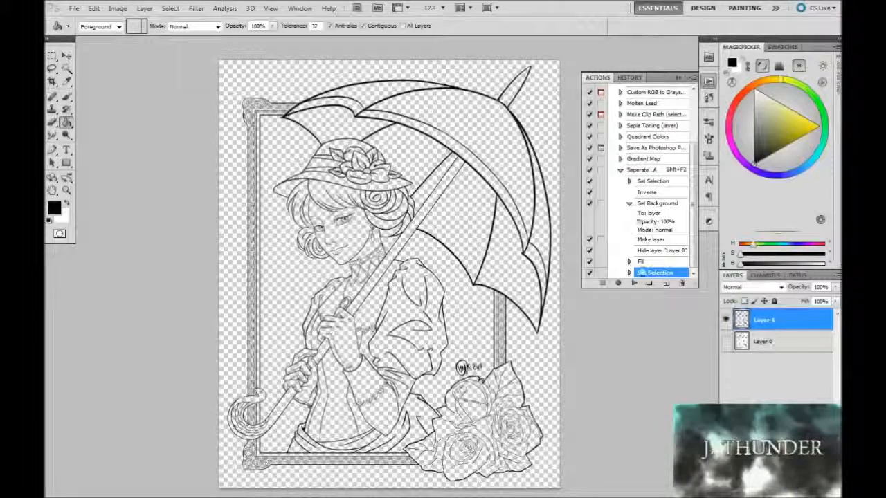
Review the recorded details of the Fill and final Set Selection commands in the Seperate LA action.
click(631, 262)
click(629, 262)
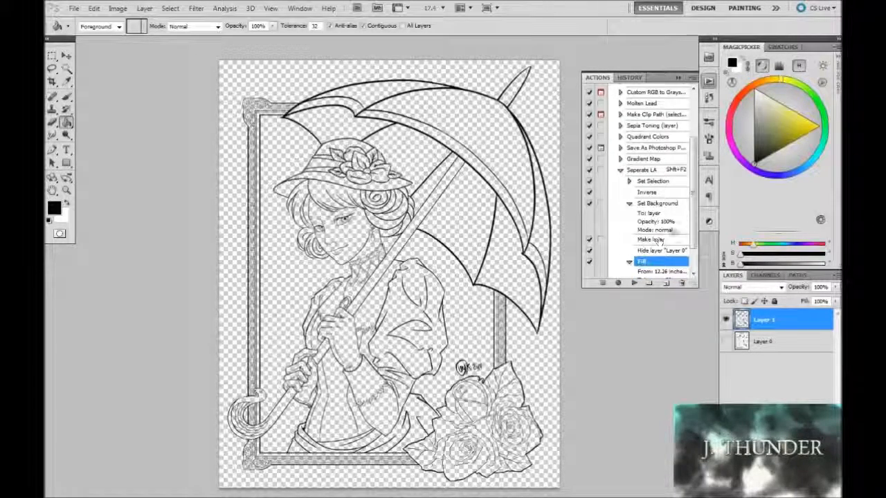
scroll(695, 207, down, 3)
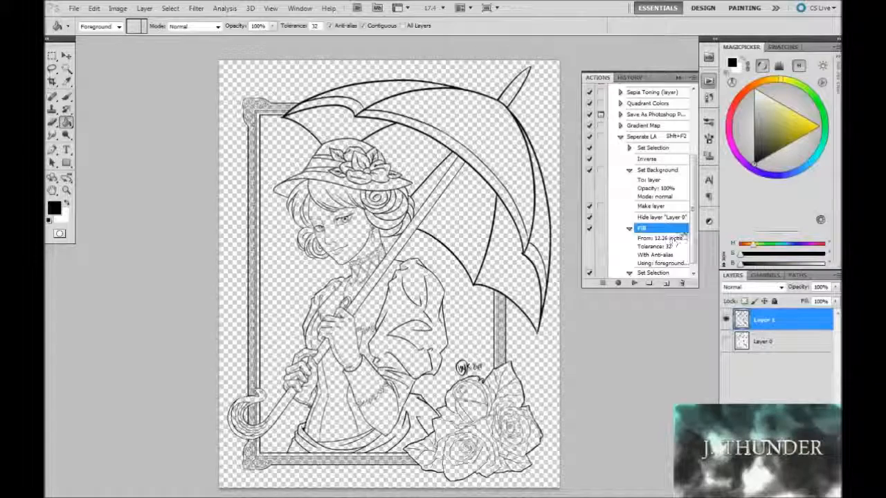
click(630, 274)
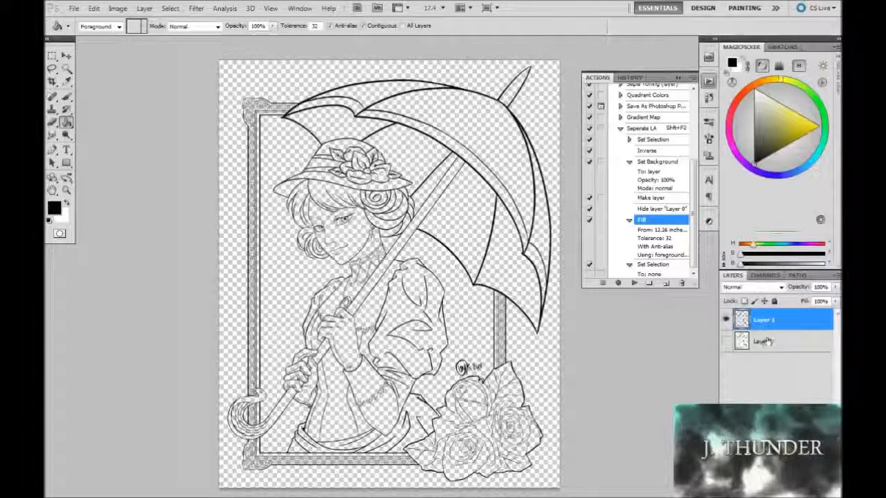
Collapse the details of the Set Selection, Fill and Set Background commands, and collapse the Seperate LA action itself.
click(629, 264)
click(628, 229)
click(629, 204)
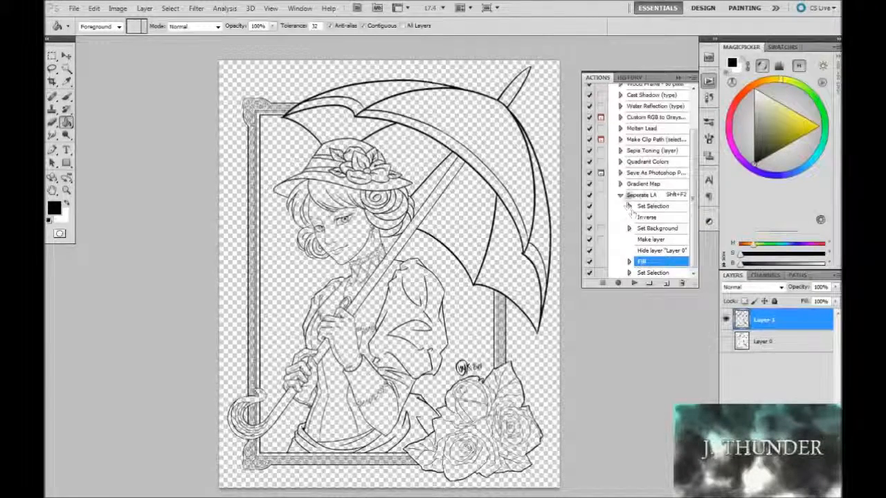
click(620, 195)
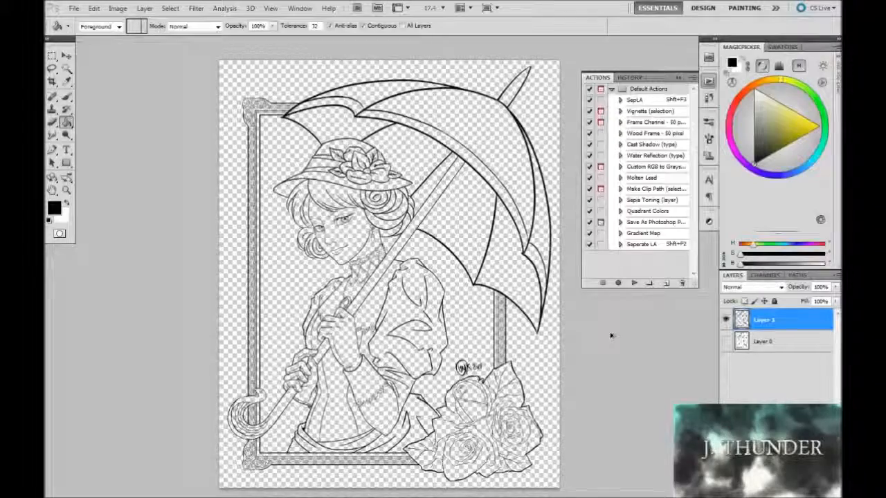
Undo the line art separation back to the single locked Background layer and clear the selection.
key(ctrl+z)
key(ctrl+alt+z)
key(ctrl+alt+z)
key(ctrl+alt+z)
key(ctrl+alt+z)
key(ctrl+alt+z)
key(ctrl+d)
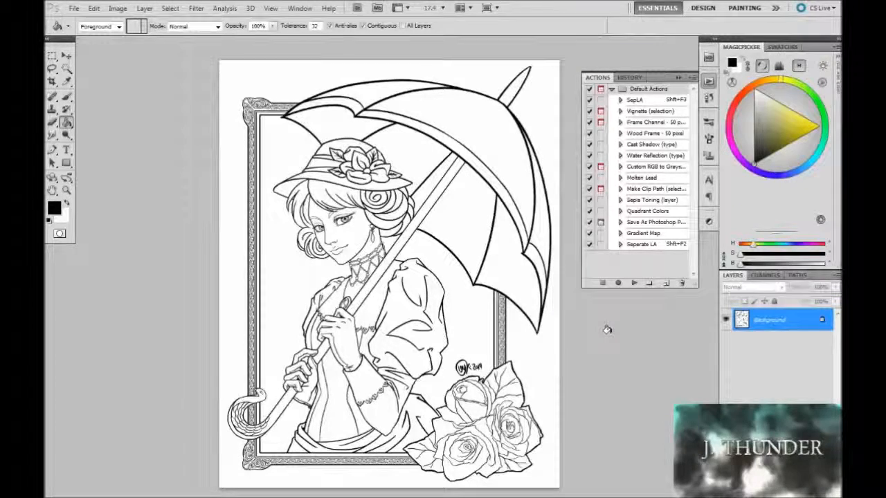